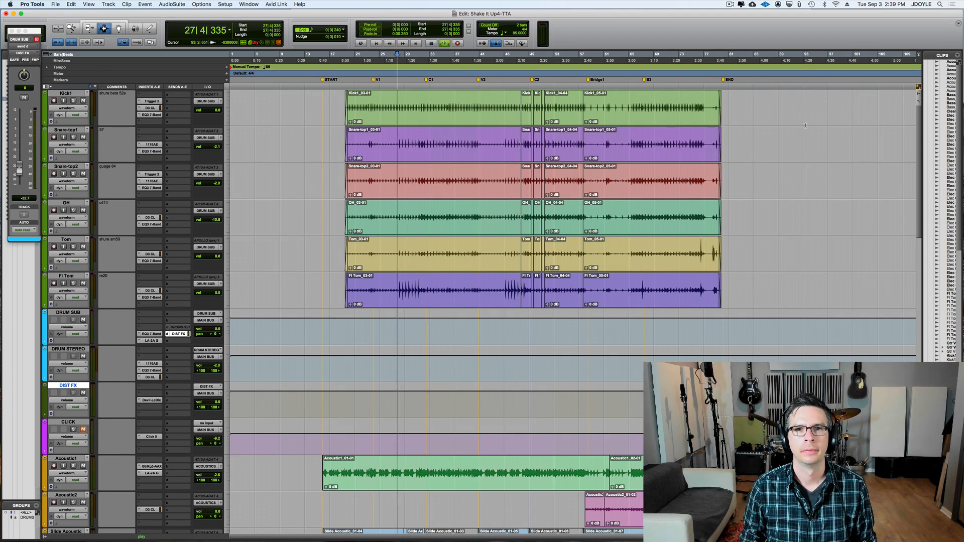
Play the full mix from bar 27 to hear the drums in context
{"action": "key", "text": "space"}
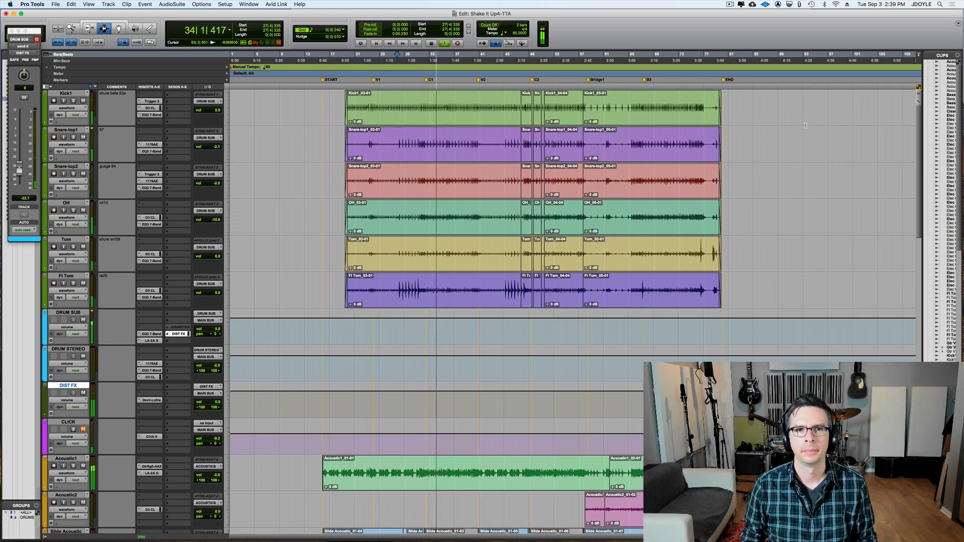
{"action": "key", "text": "space"}
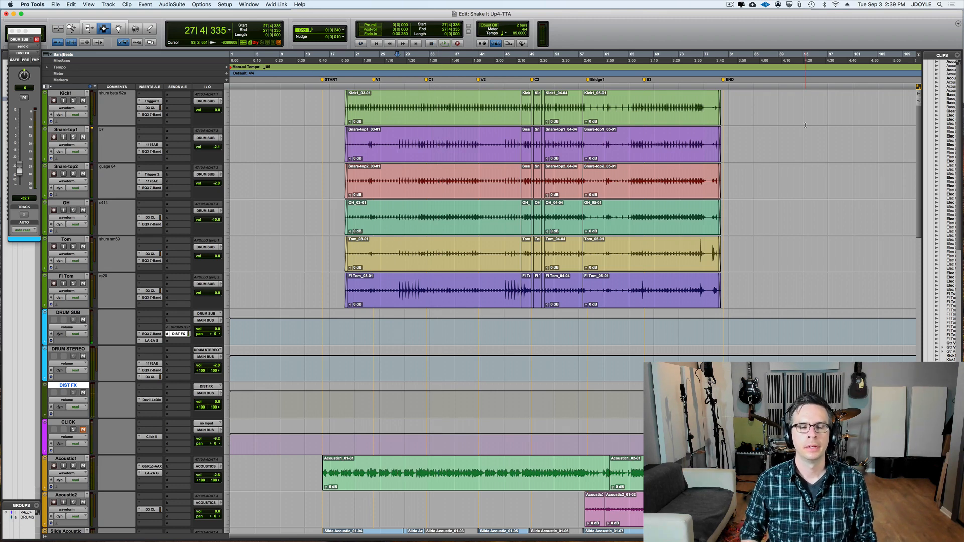
Bypass the Trigger 2 insert on Kick1, solo the track and listen to the unprocessed kick
{"action": "left_click", "coordinate": [150, 102], "text": "ctrl+super"}
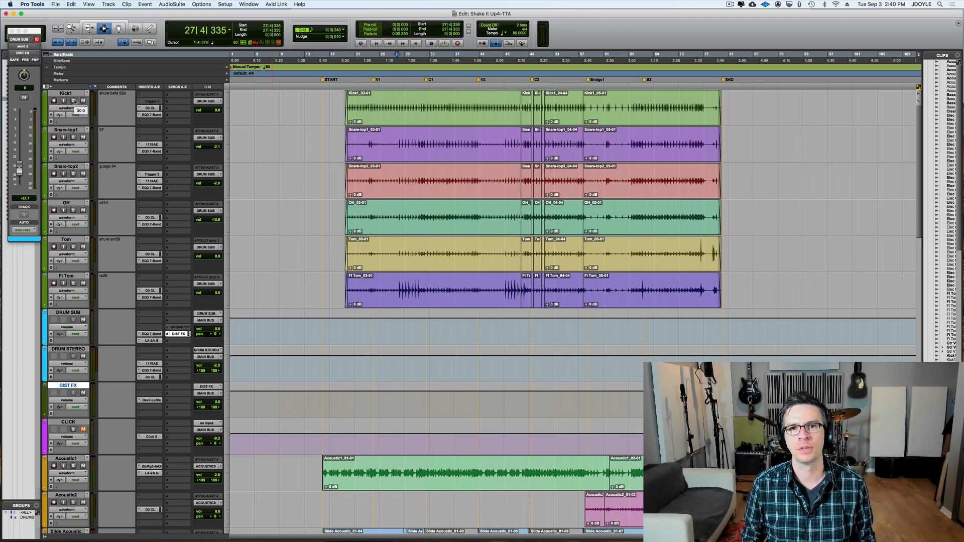
{"action": "left_click", "coordinate": [74, 101]}
{"action": "key", "text": "space"}
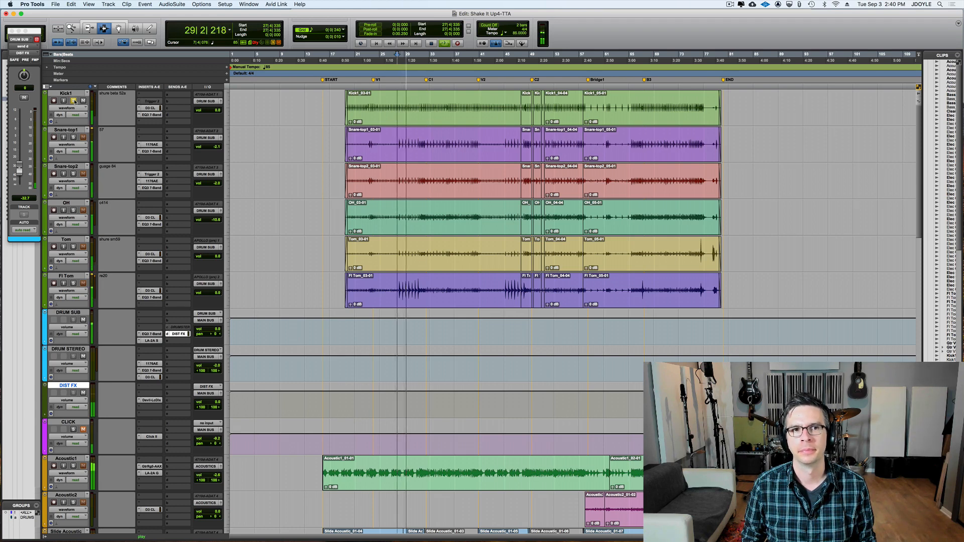
{"action": "key", "text": "space"}
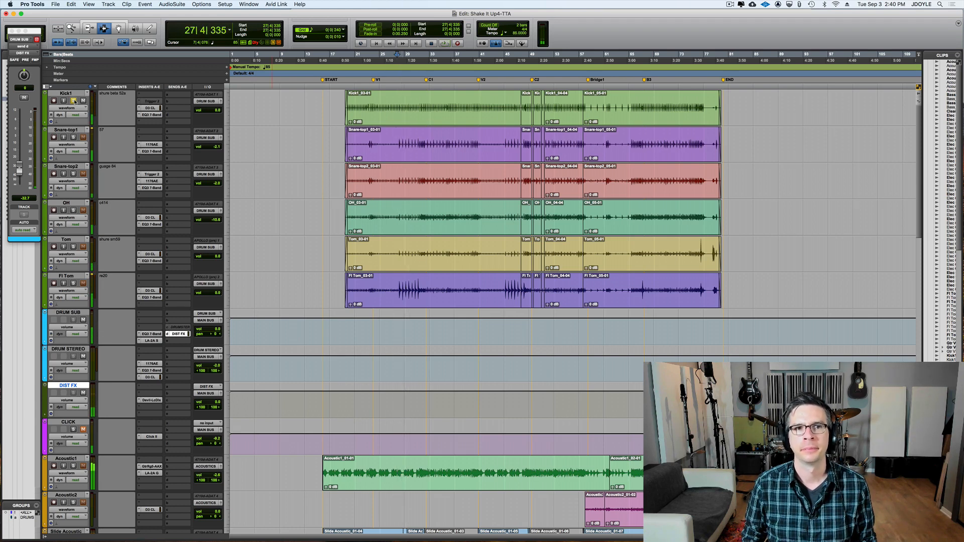
Open Trigger 2 on Kick1, view its sample browser and triggering settings, and play back the soloed kick
{"action": "left_click", "coordinate": [151, 102]}
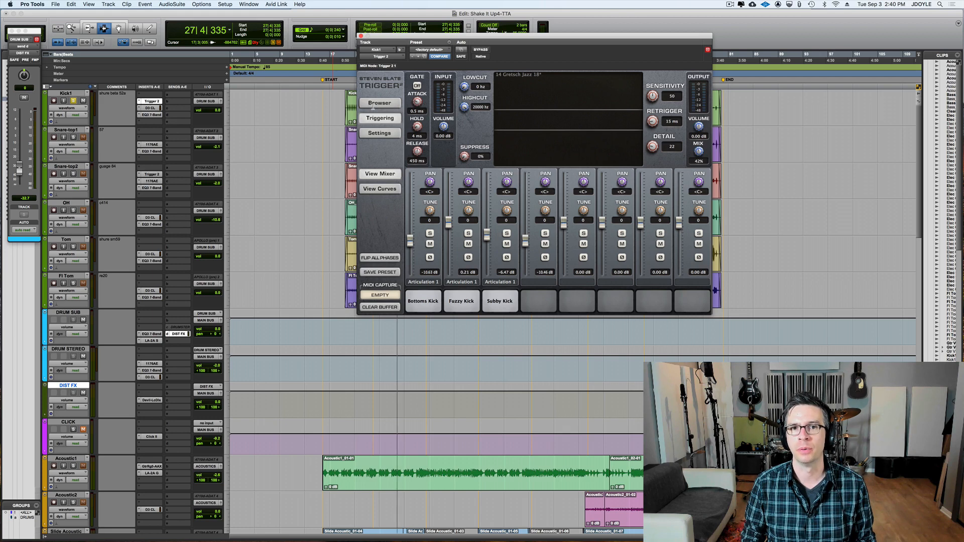
{"action": "left_click", "coordinate": [374, 107]}
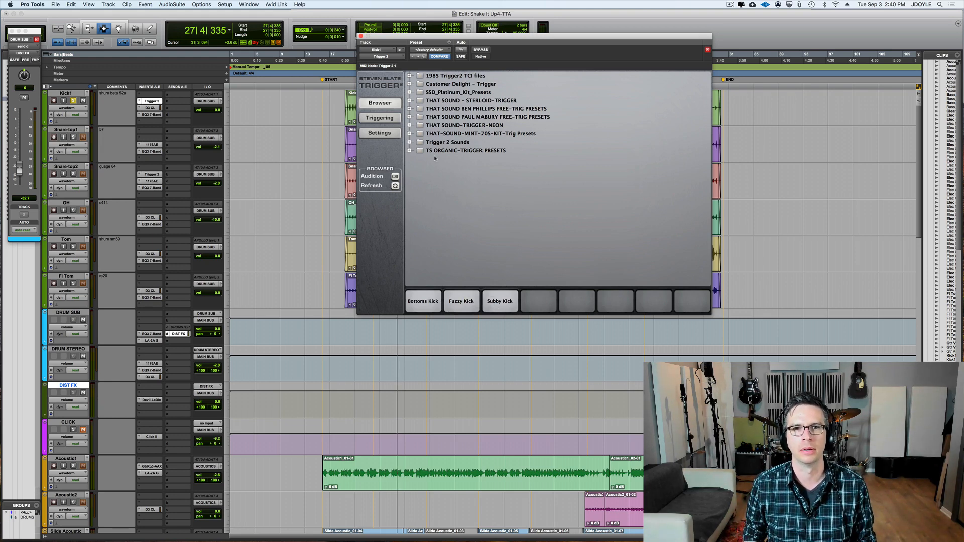
{"action": "left_click", "coordinate": [377, 121]}
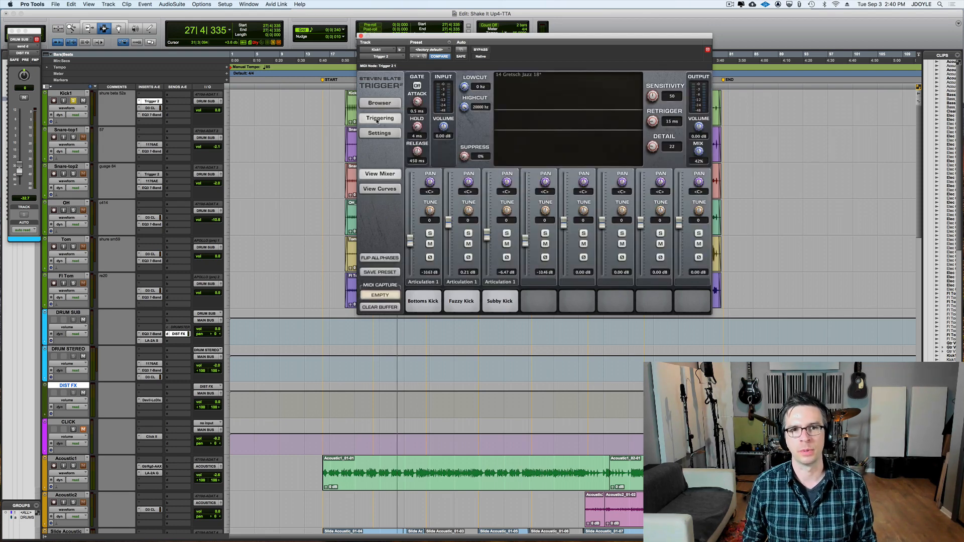
{"action": "key", "text": "space"}
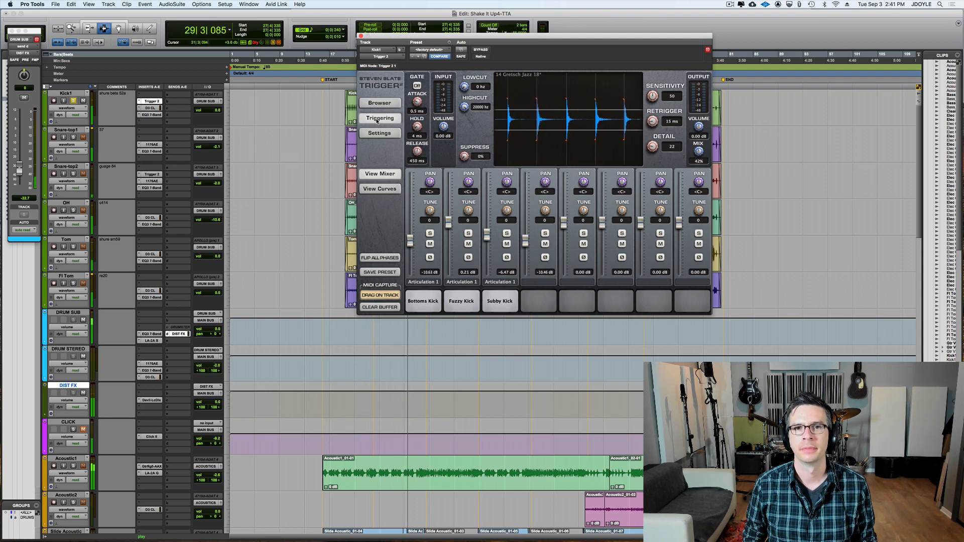
{"action": "key", "text": "space"}
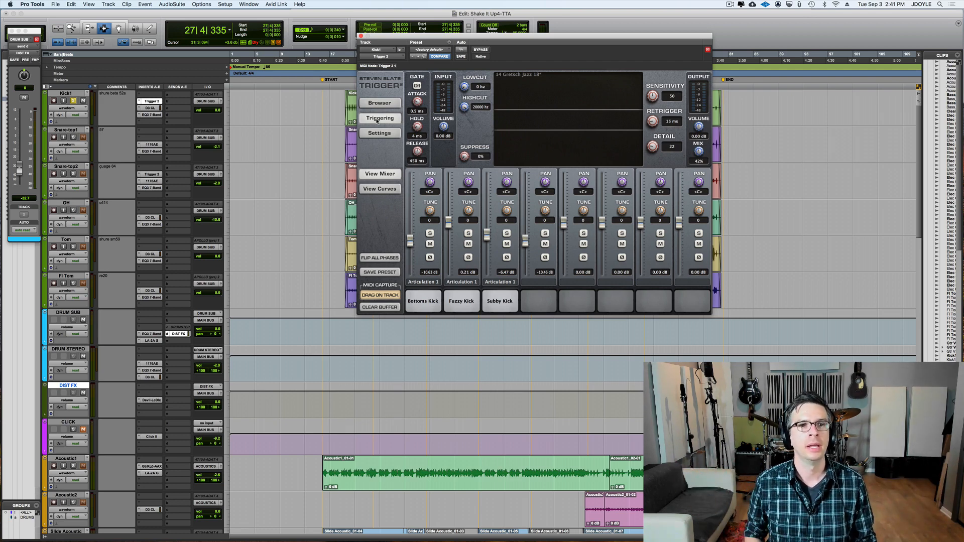
Solo Snare-top1 instead of Kick1 and play it back, moving the plug-in window clear of the track clips
{"action": "left_click", "coordinate": [73, 137]}
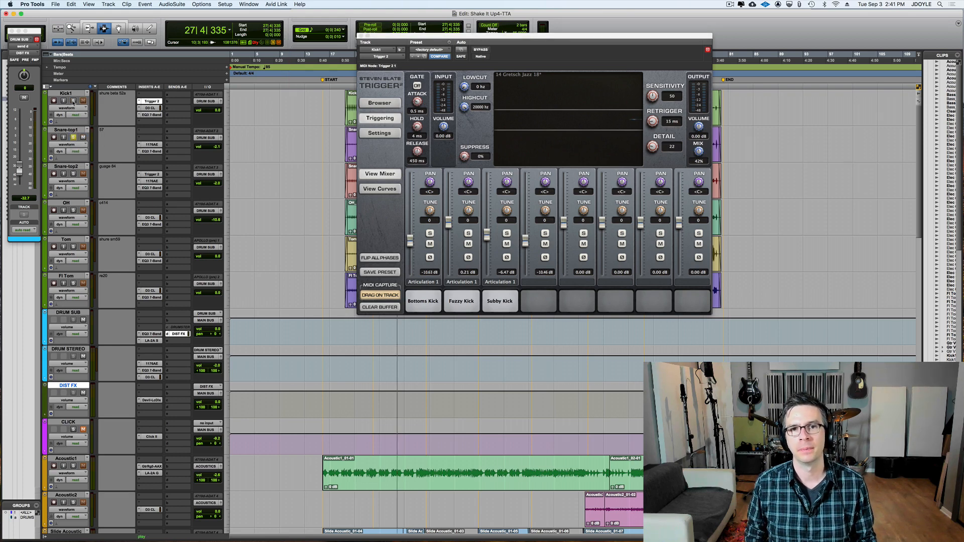
{"action": "key", "text": "space"}
{"action": "left_click_drag", "start_coordinate": [426, 38], "coordinate": [504, 33]}
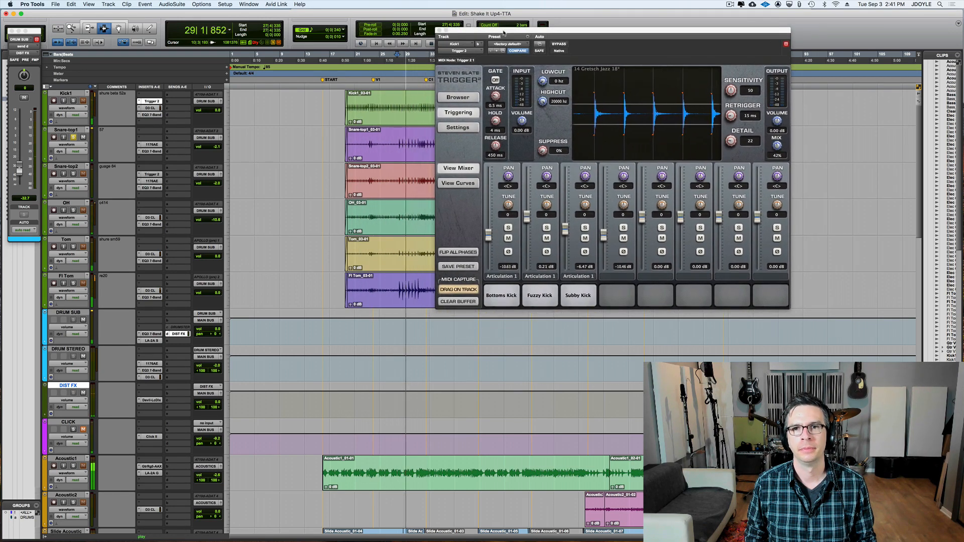
{"action": "key", "text": "space"}
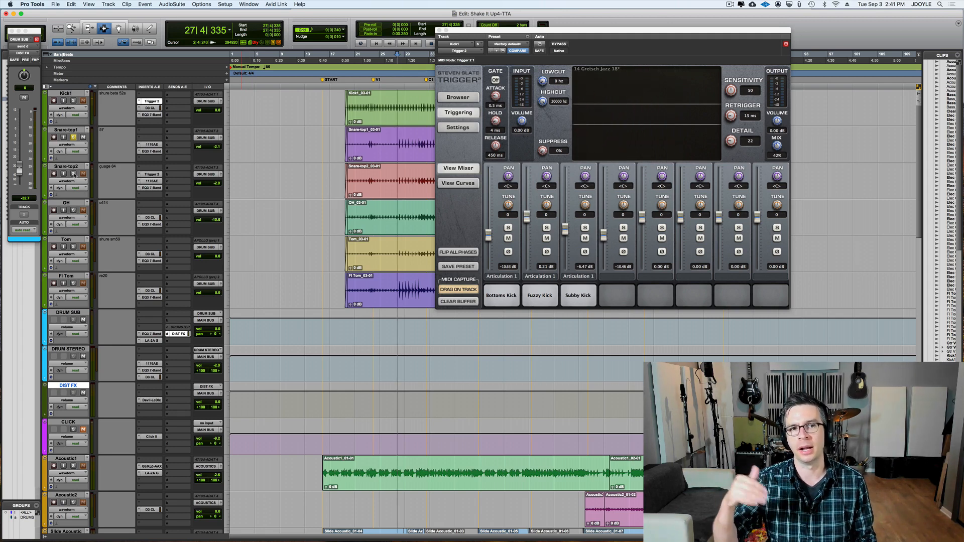
Add Snare-top2 to the solo, inspect the samples and triggering settings in its Trigger 2, and play both snare tracks
{"action": "left_click", "coordinate": [73, 174]}
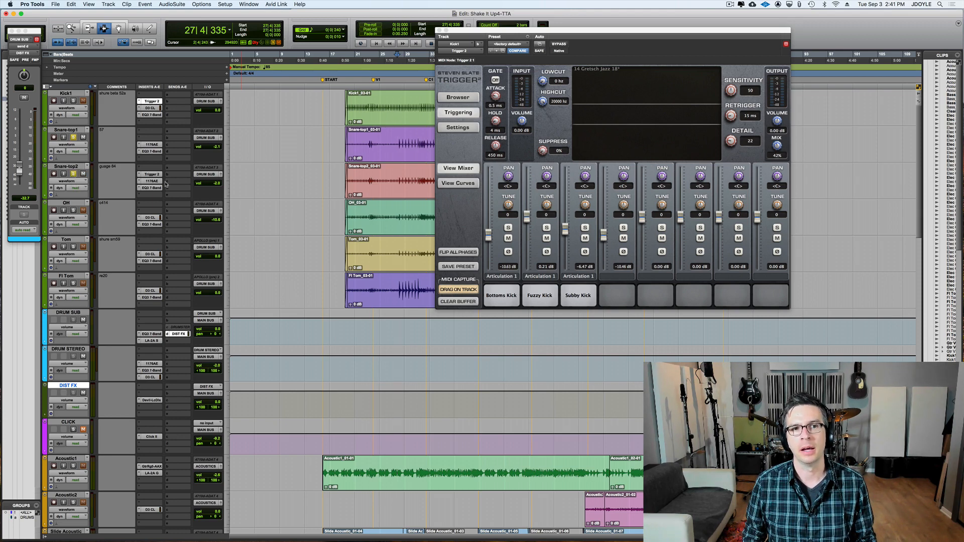
{"action": "left_click", "coordinate": [150, 175]}
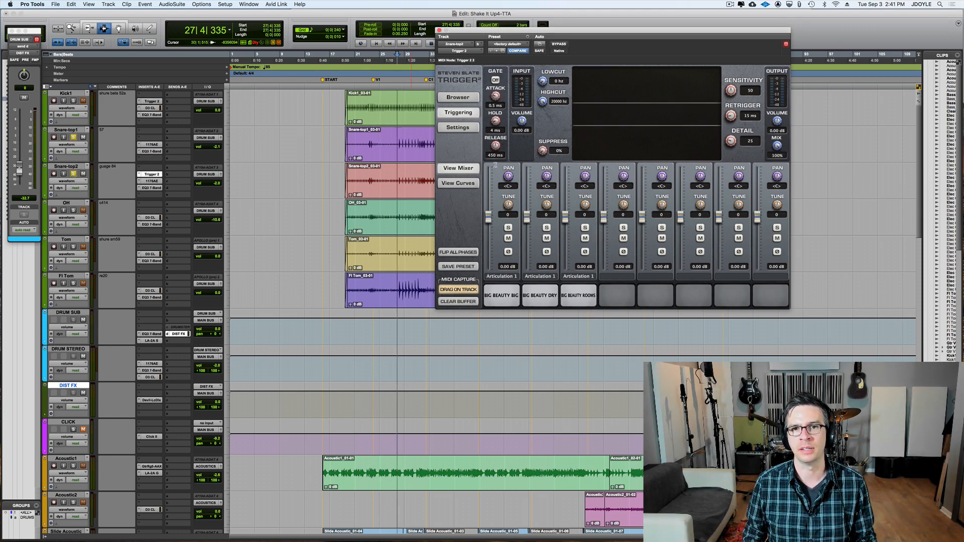
{"action": "left_click", "coordinate": [458, 97]}
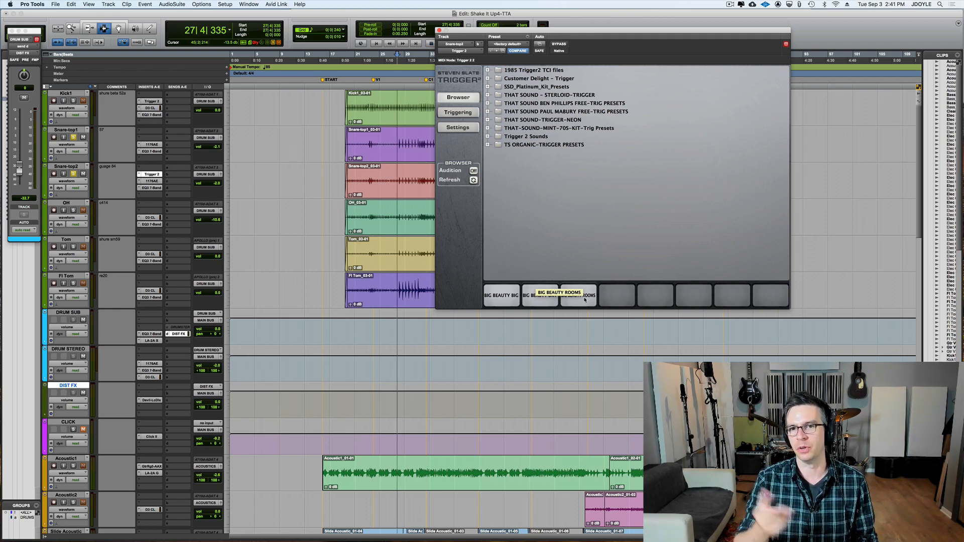
{"action": "left_click", "coordinate": [458, 114]}
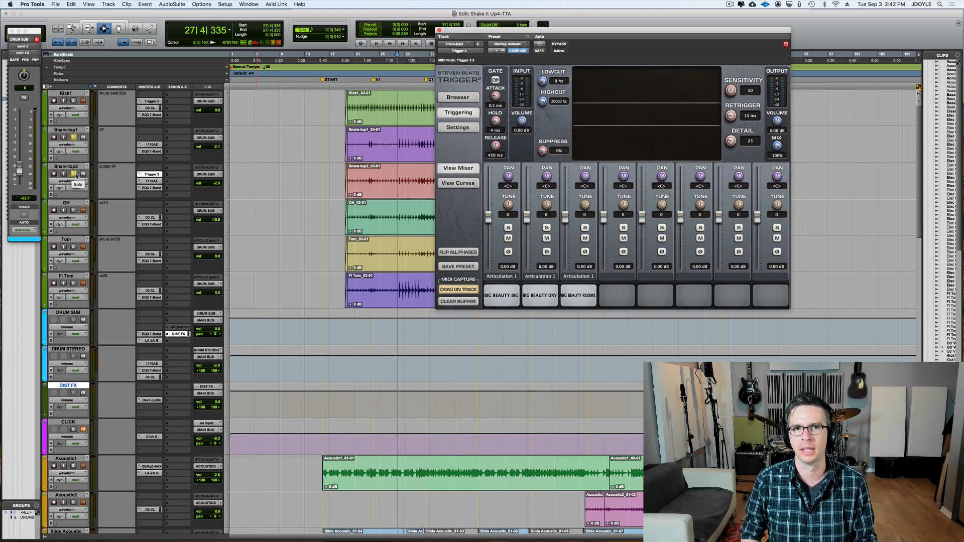
{"action": "key", "text": "space"}
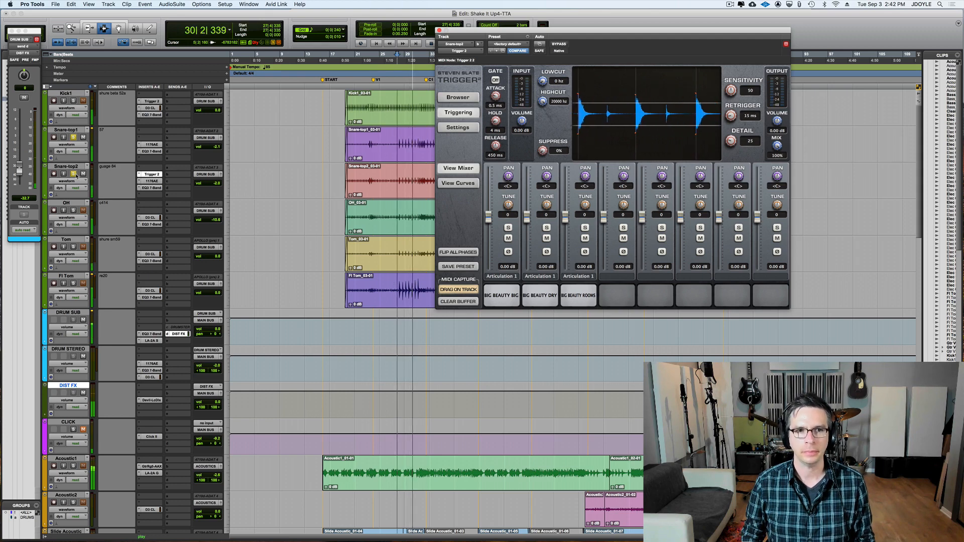
{"action": "key", "text": "space"}
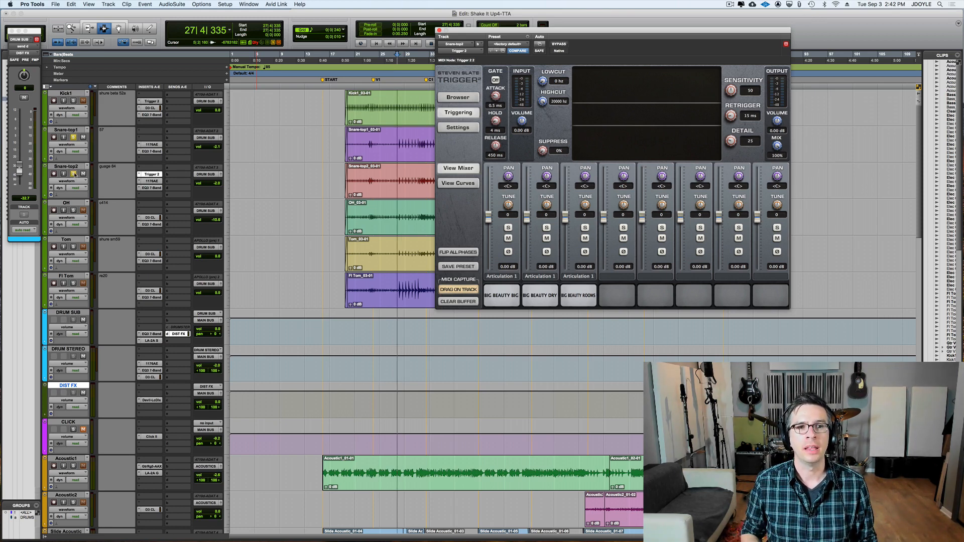
Solo Kick1 together with both snare tracks and listen to the combination
{"action": "left_click", "coordinate": [73, 101]}
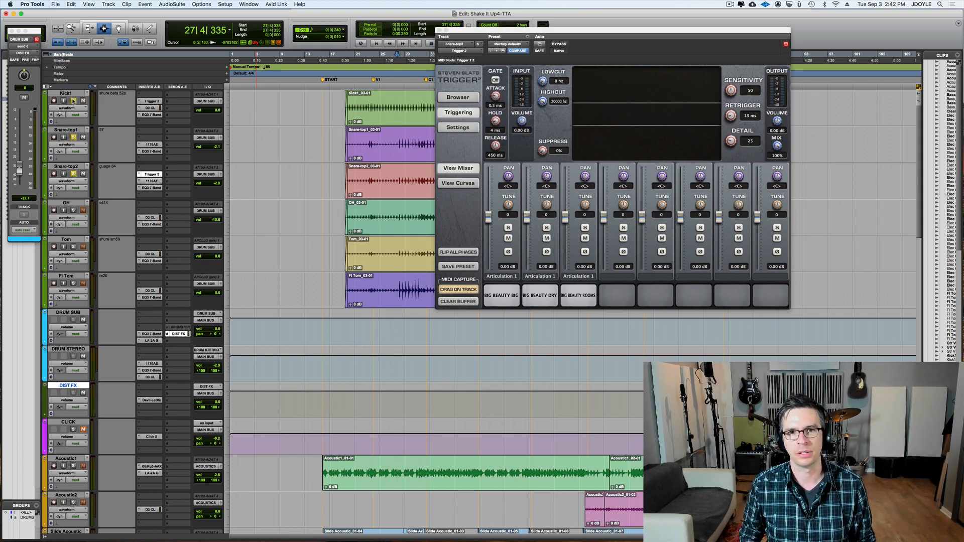
{"action": "key", "text": "space"}
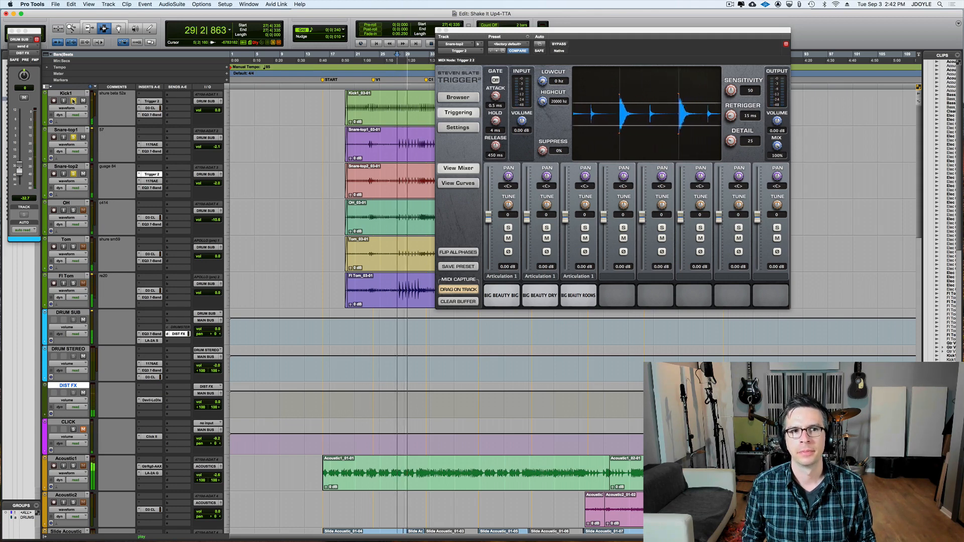
{"action": "key", "text": "space"}
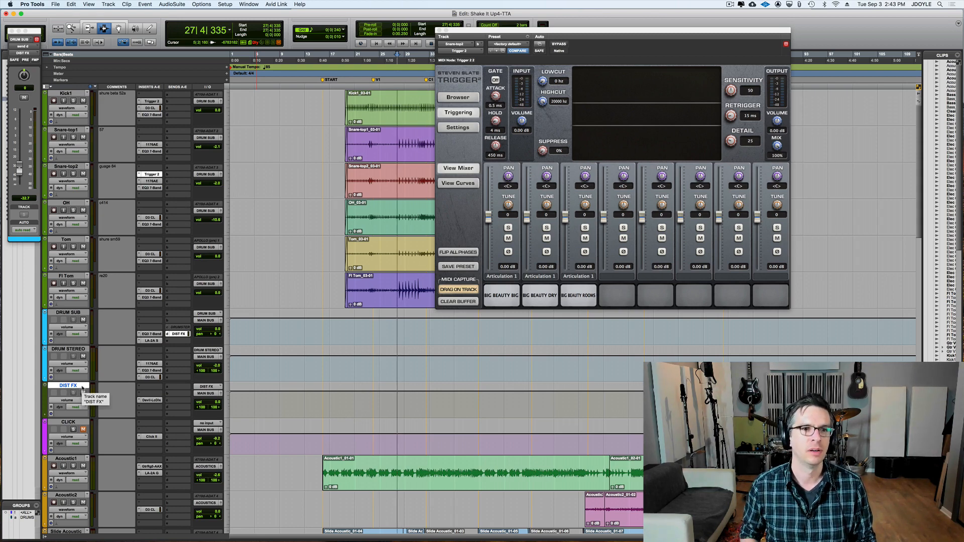
Open the Devil-Loc Deluxe plug-in on the DIST FX track and review the track's routing from DRUM SUB
{"action": "left_click", "coordinate": [151, 400]}
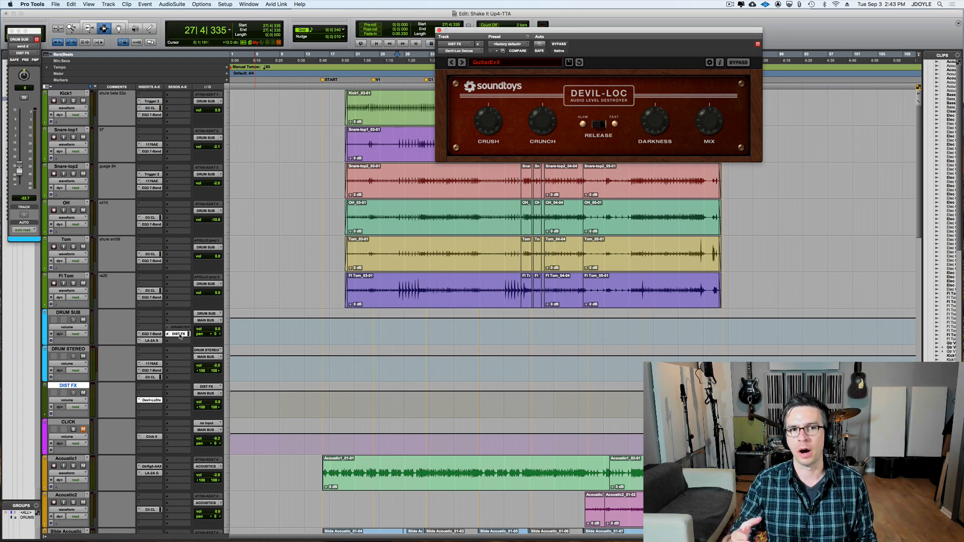
{"action": "left_click", "coordinate": [71, 313]}
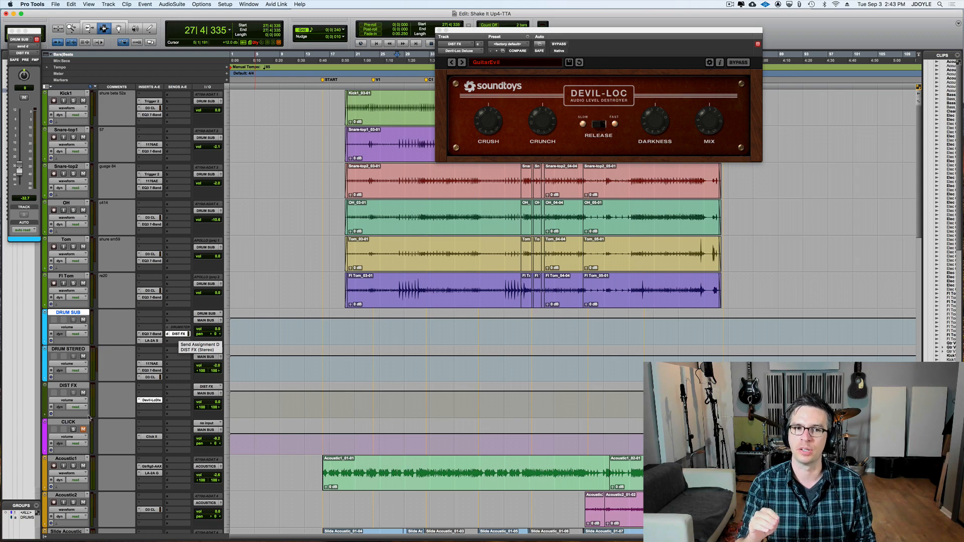
{"action": "left_click", "coordinate": [72, 386]}
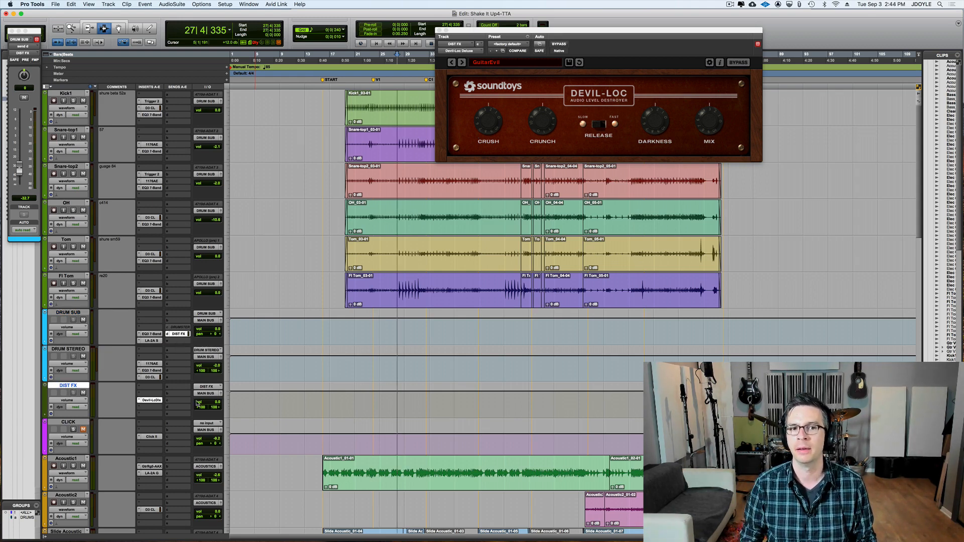
Mute DIST FX and solo all drum tracks from Kick1 through DRUM STEREO
{"action": "left_click", "coordinate": [83, 393]}
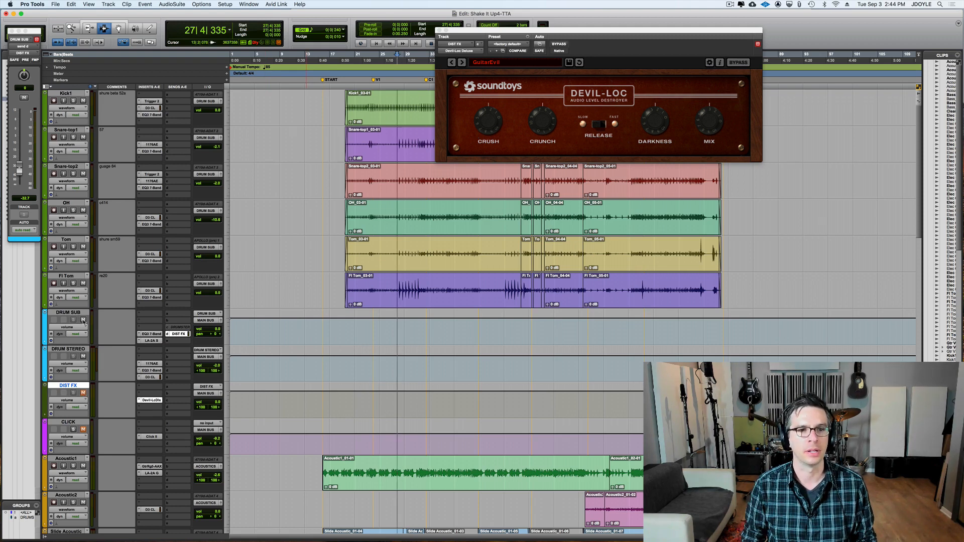
{"action": "left_click", "coordinate": [80, 349]}
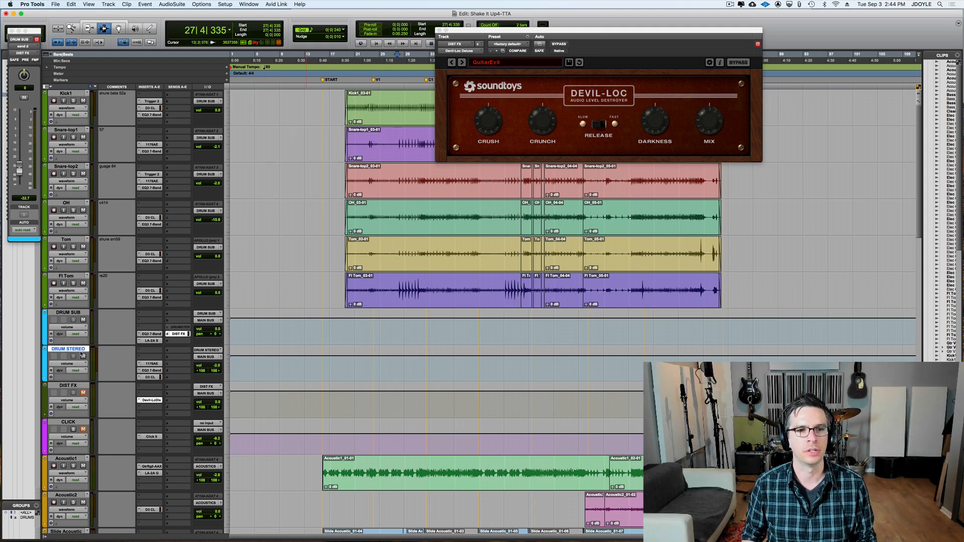
{"action": "left_click", "coordinate": [66, 94], "text": "shift"}
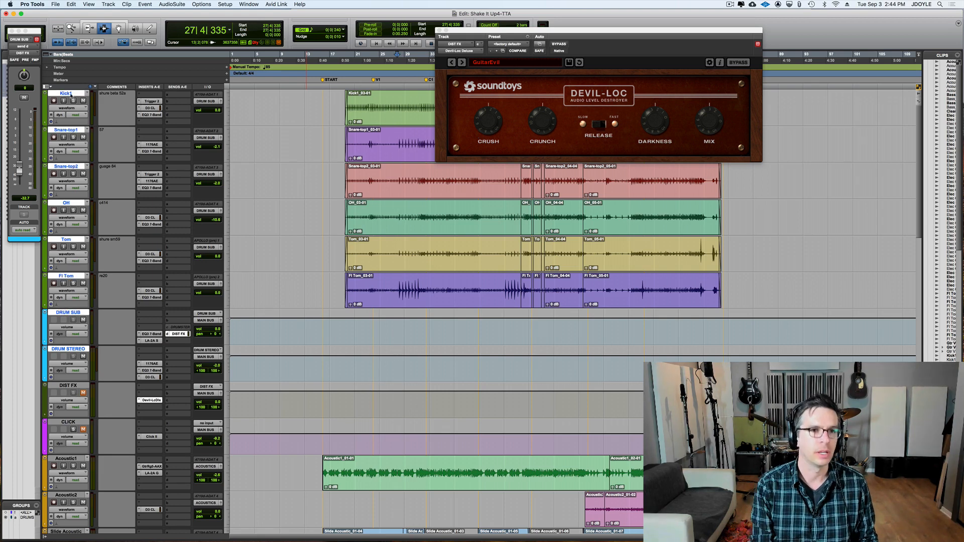
{"action": "left_click", "coordinate": [73, 101]}
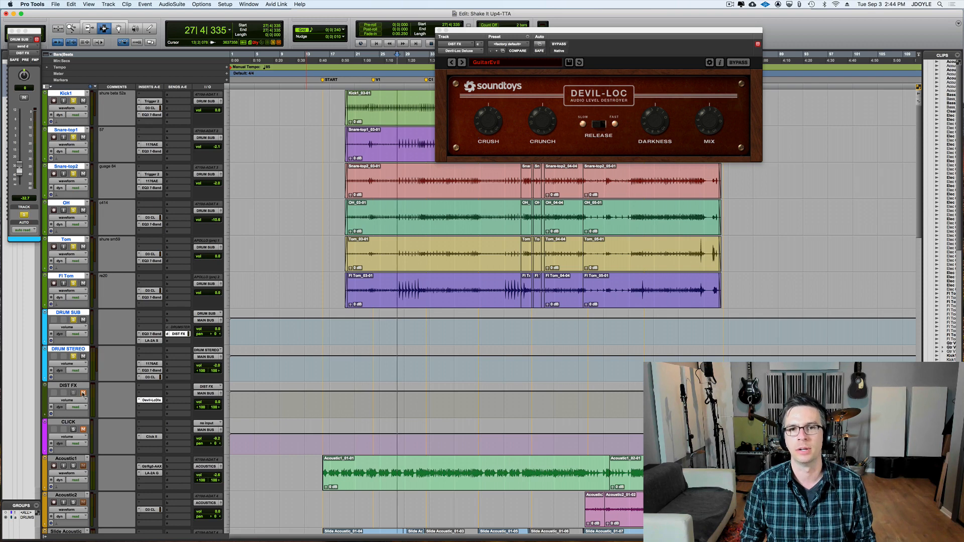
Play the soloed drums repeatedly, comparing the sound with DIST FX muted and unmuted
{"action": "key", "text": "space"}
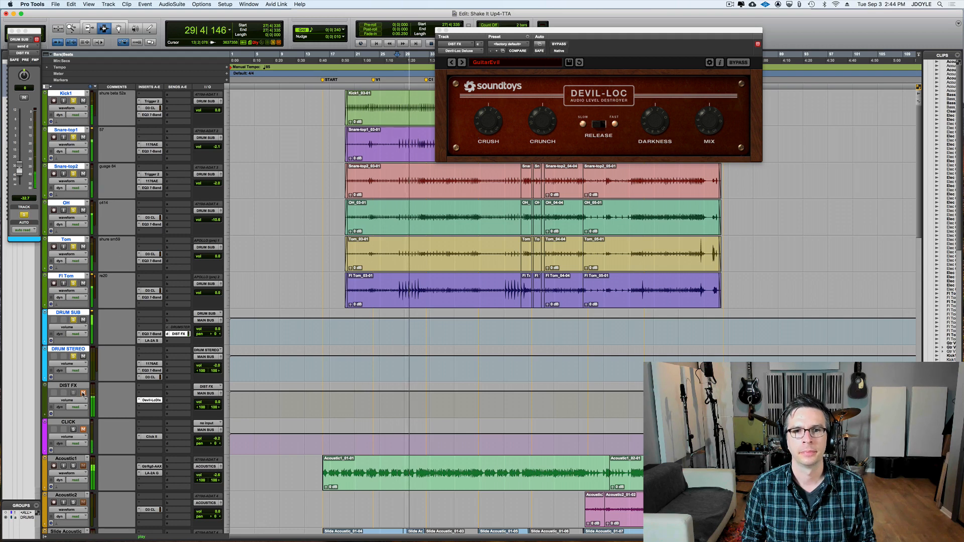
{"action": "key", "text": "space"}
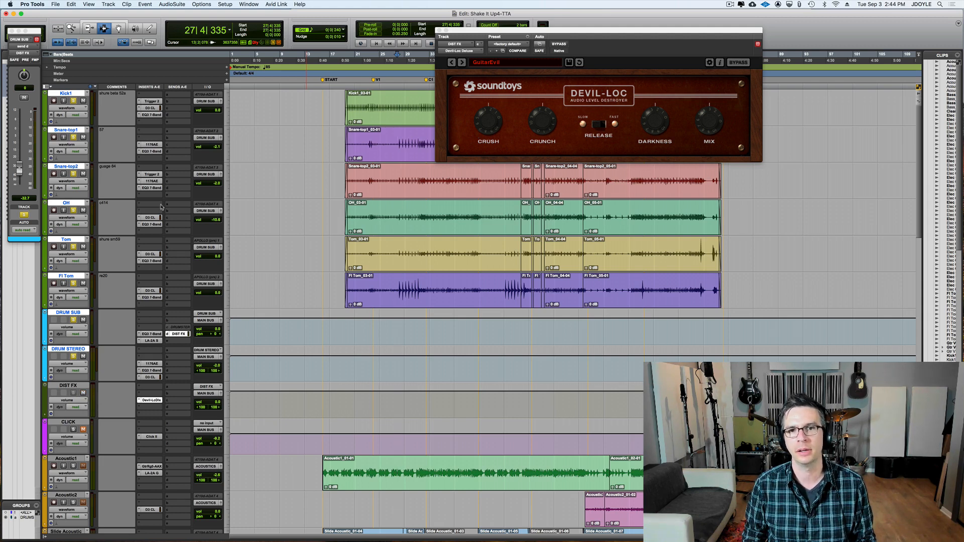
{"action": "key", "text": "space"}
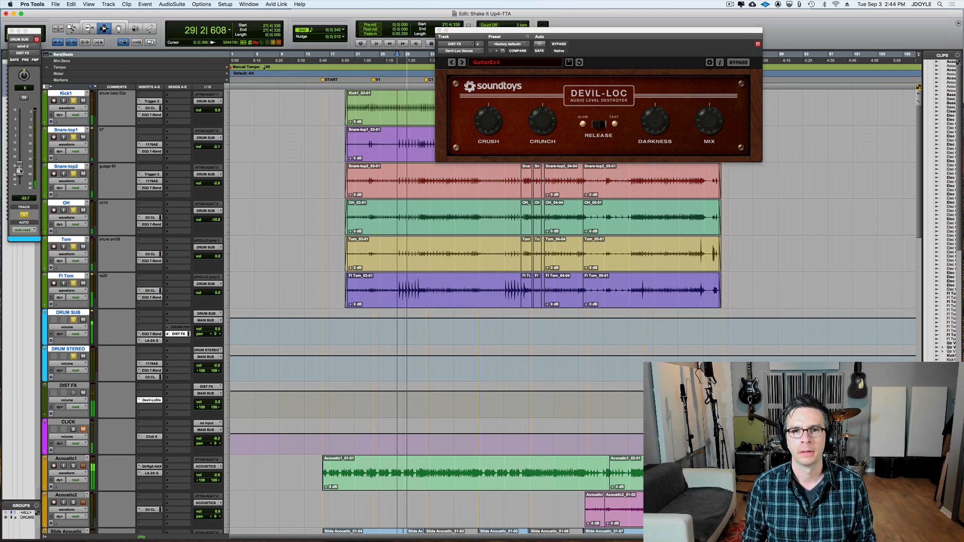
{"action": "key", "text": "space"}
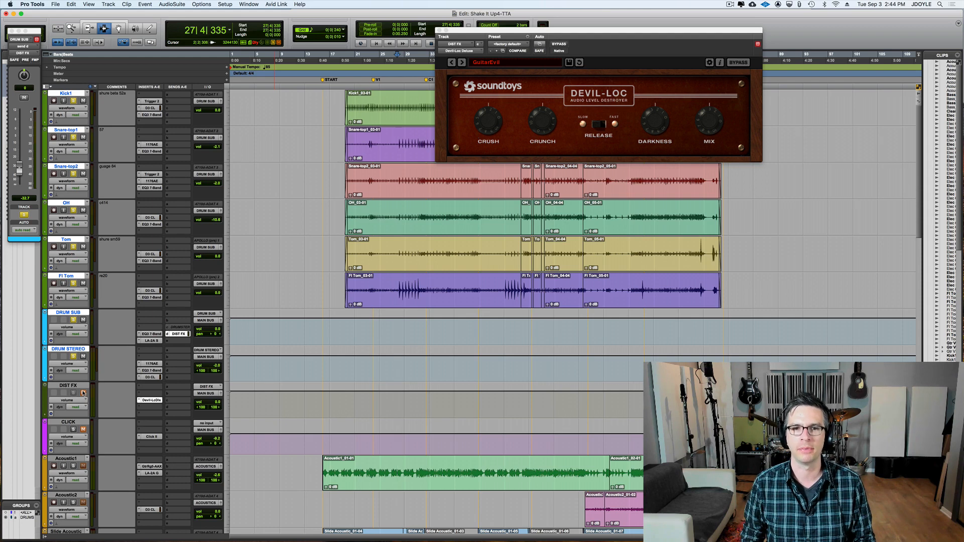
{"action": "key", "text": "space"}
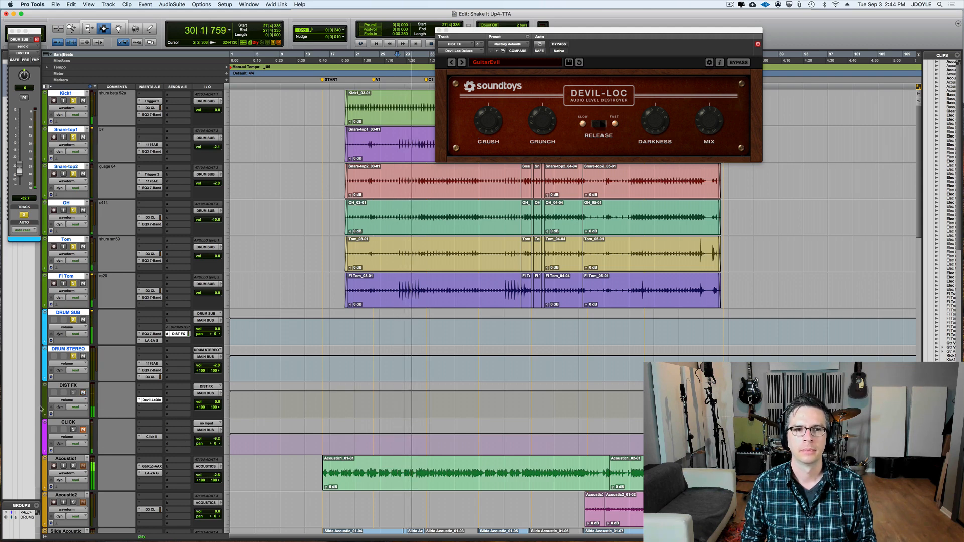
{"action": "left_click", "coordinate": [83, 393]}
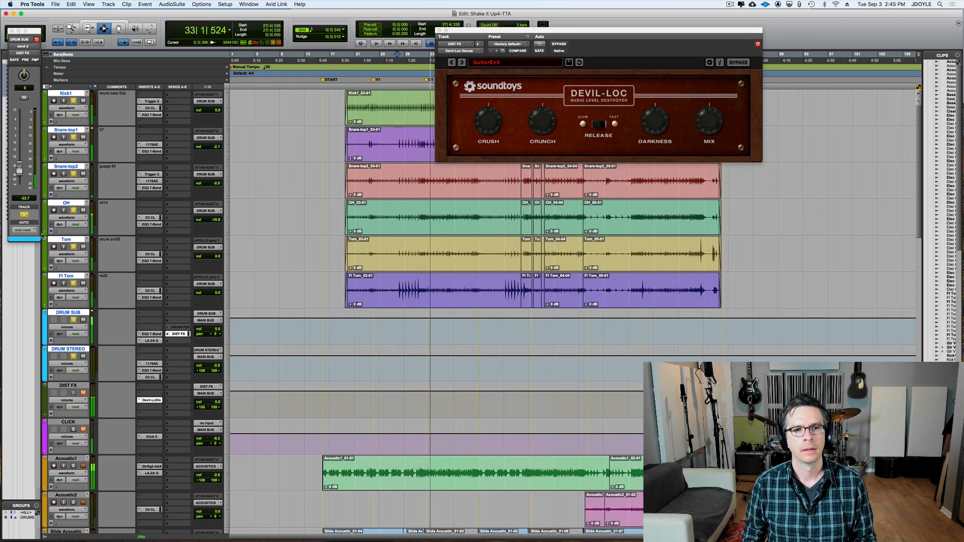
{"action": "key", "text": "space"}
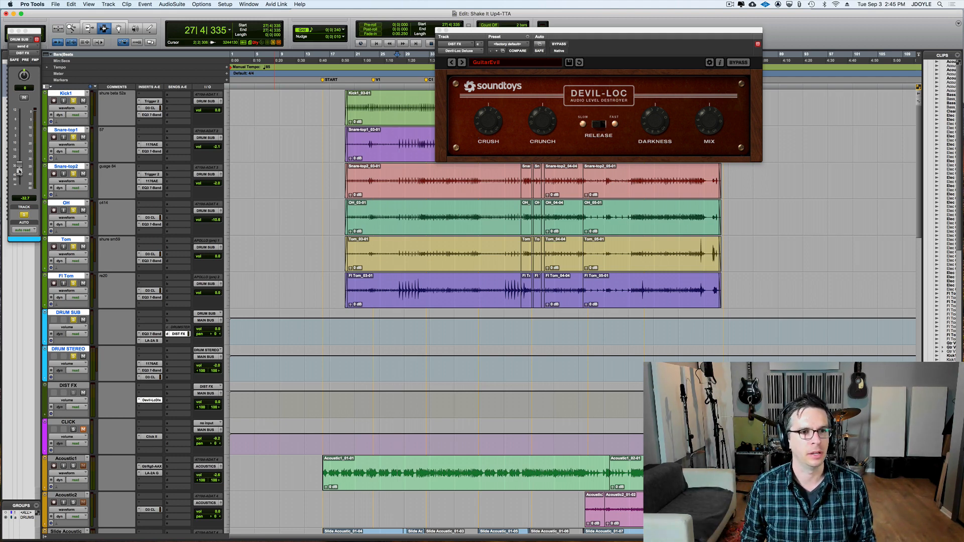
Raise DRUM SUB's send level to DIST FX slightly while the soloed drums play
{"action": "key", "text": "space"}
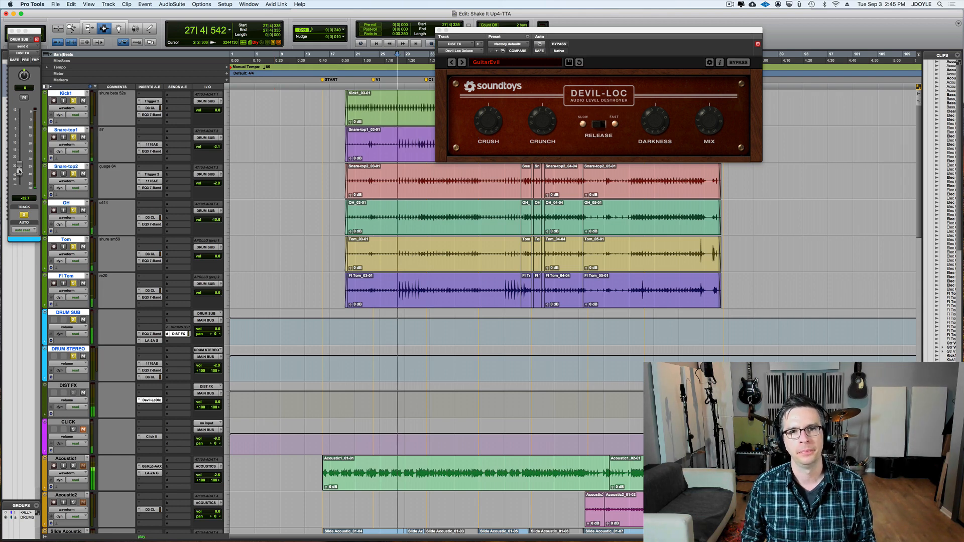
{"action": "mouse_move", "coordinate": [19, 170]}
{"action": "left_mouse_down"}
{"action": "mouse_move", "coordinate": [19, 130]}
{"action": "mouse_move", "coordinate": [23, 170]}
{"action": "left_mouse_up"}
{"action": "key", "text": "space"}
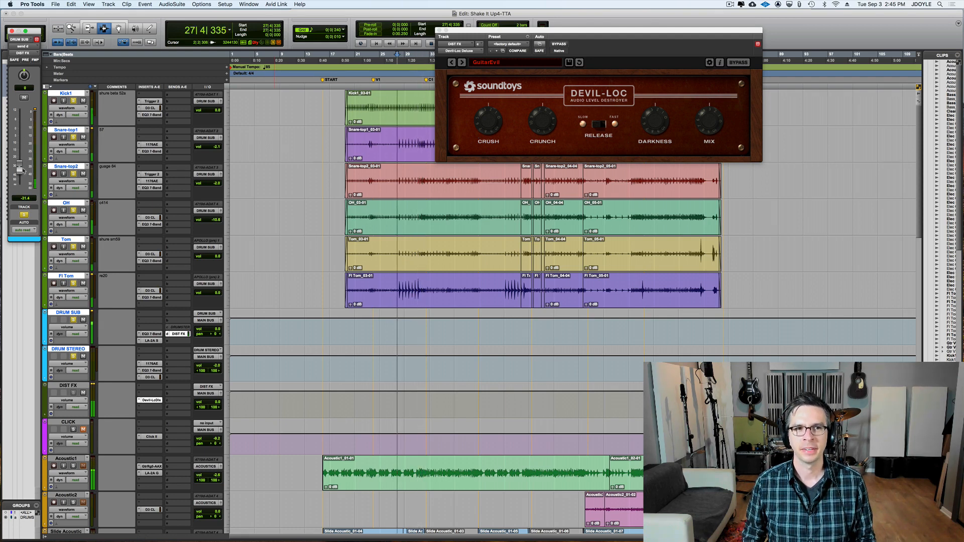